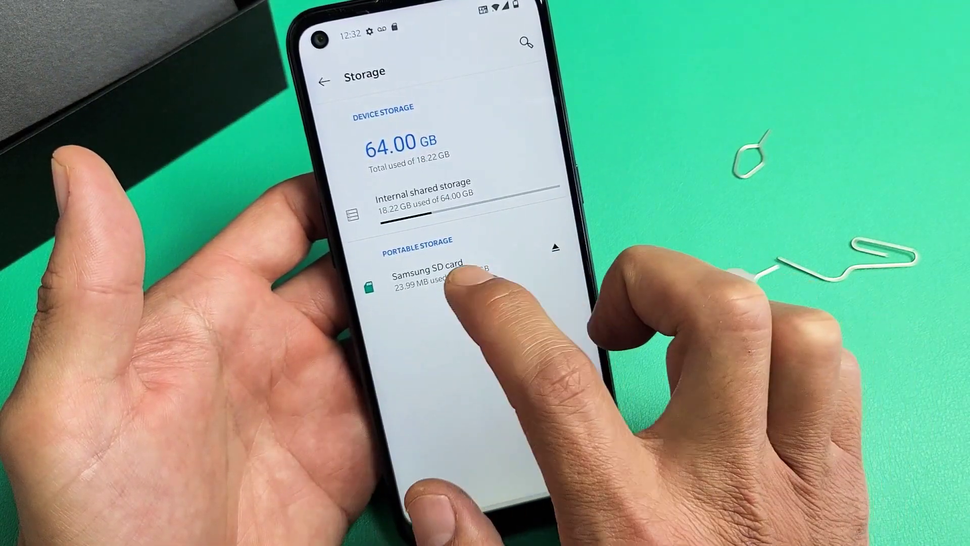
- Open the Samsung SD card from Portable storage to browse its folders
{"action": "left_click", "coordinate": [447, 269]}
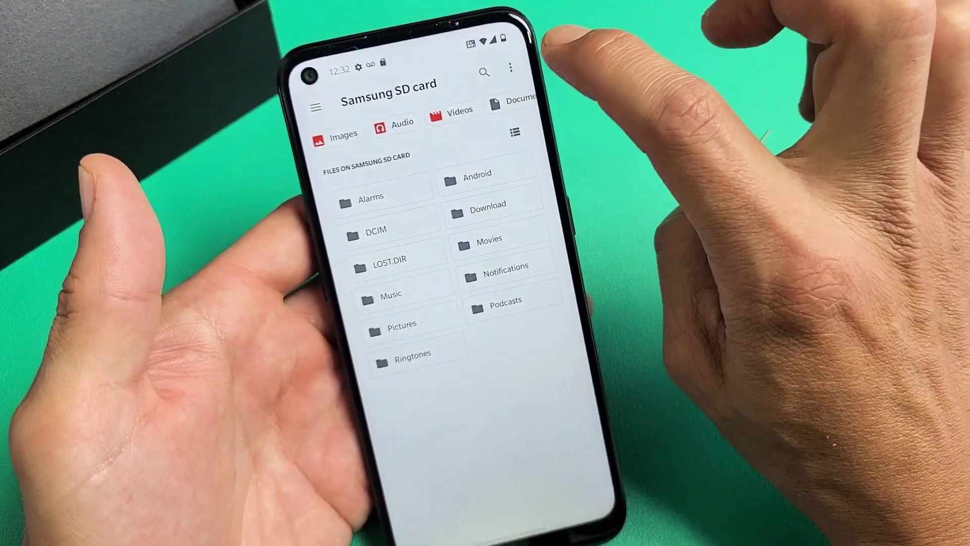
- Bring up the overflow menu for the Samsung SD card listing
{"action": "left_click", "coordinate": [511, 67]}
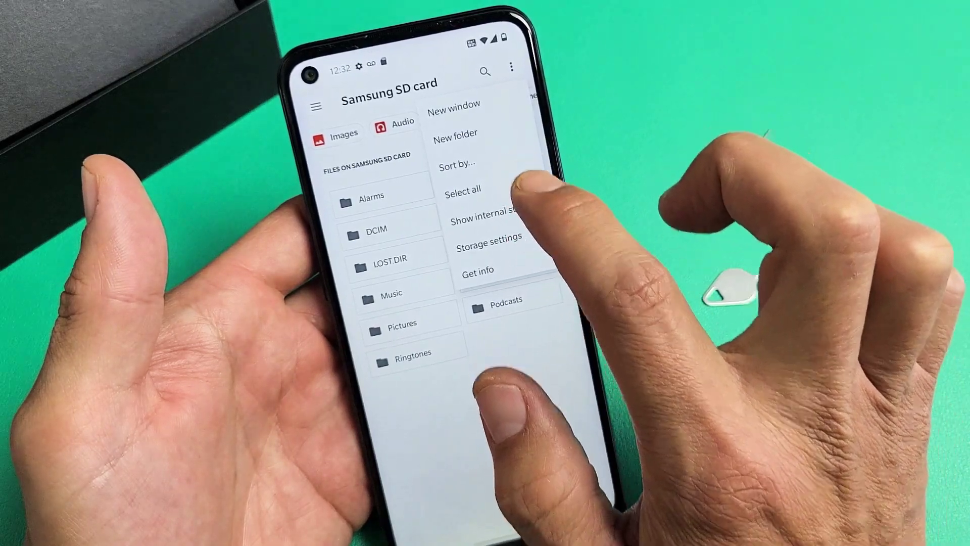
- Format the Samsung SD card from Storage settings, confirming FORMAT SD CARD
{"action": "left_click", "coordinate": [493, 241]}
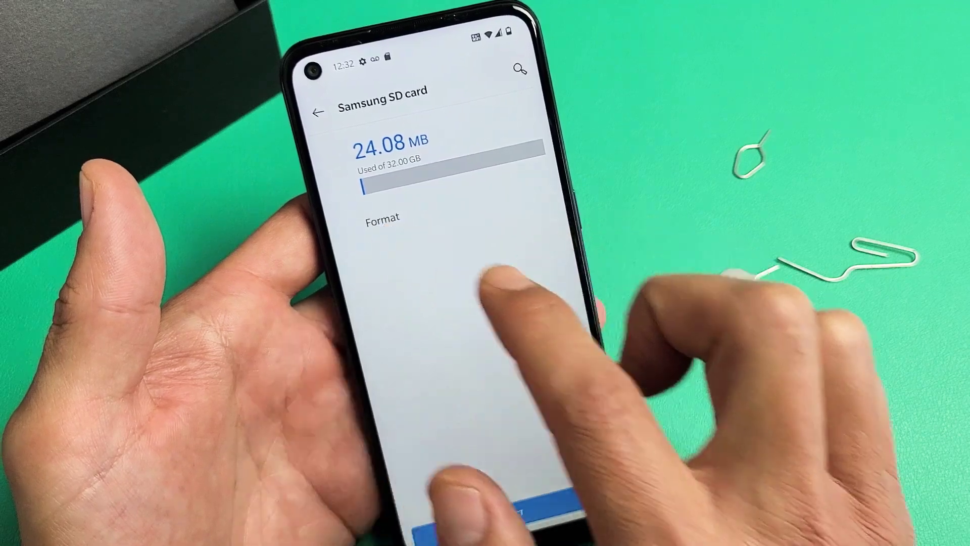
{"action": "left_click", "coordinate": [387, 224]}
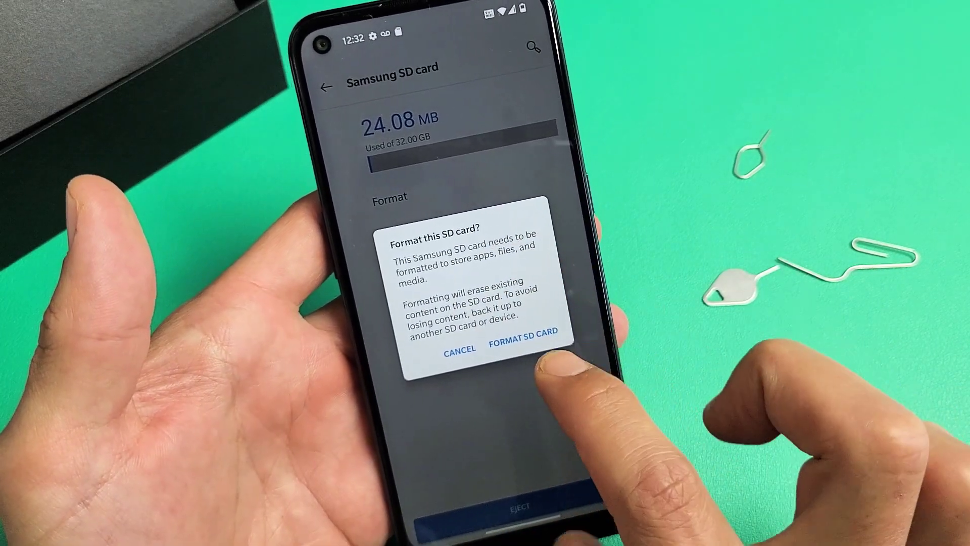
{"action": "left_click", "coordinate": [535, 341]}
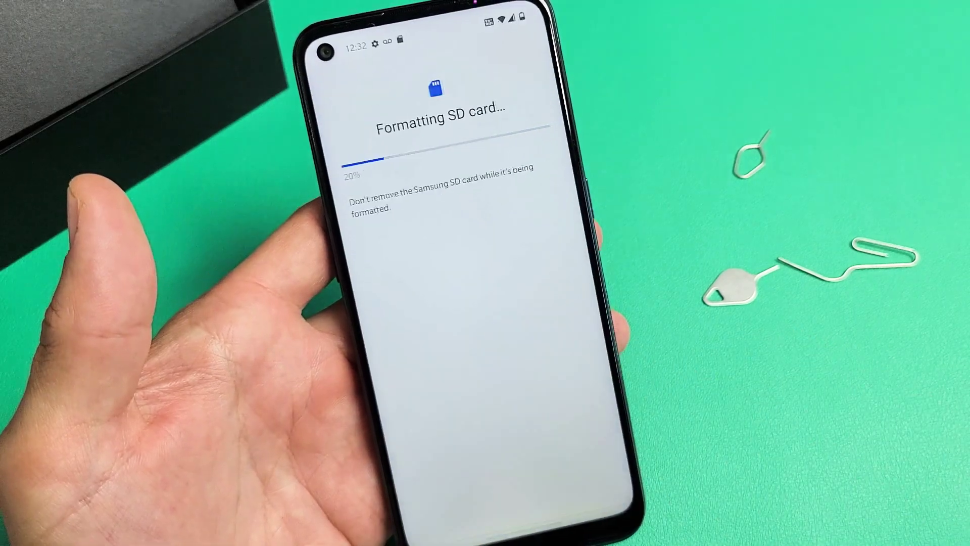